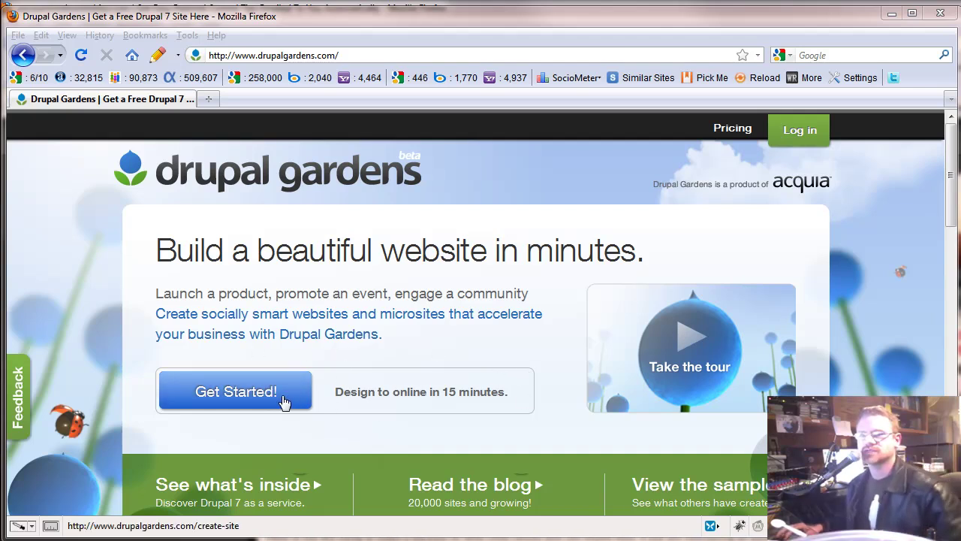
Start a new site and set its address to cellphonesforkids.drupalgardens.com.
click(284, 403)
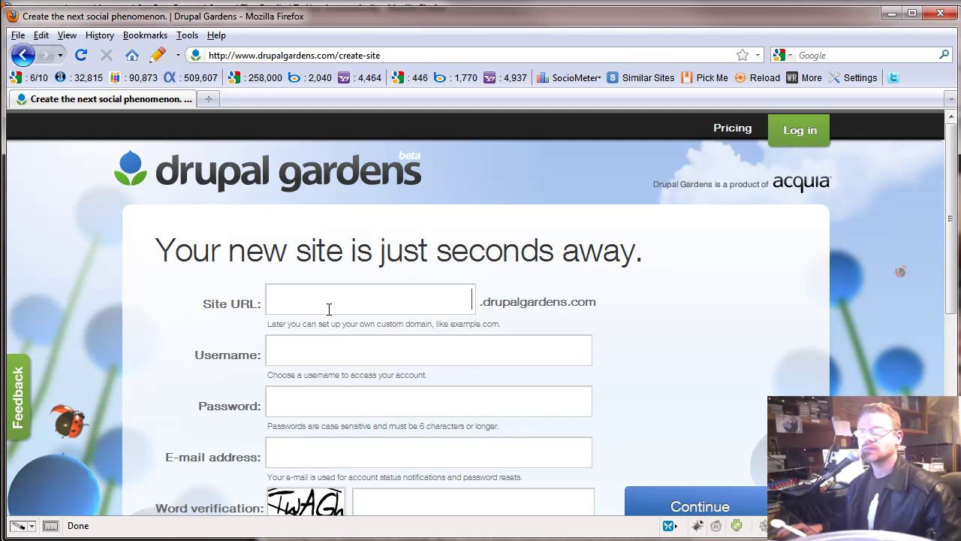
click(427, 311)
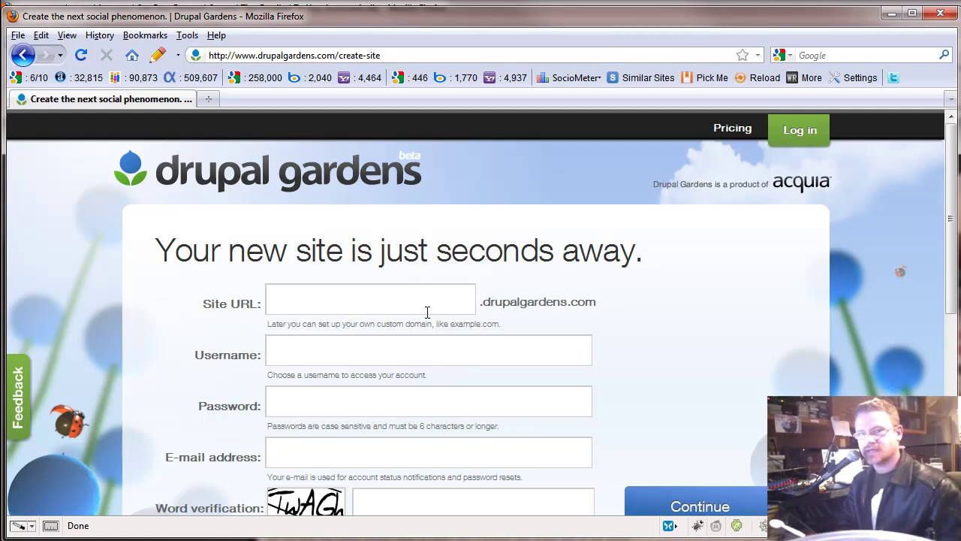
text(ell)
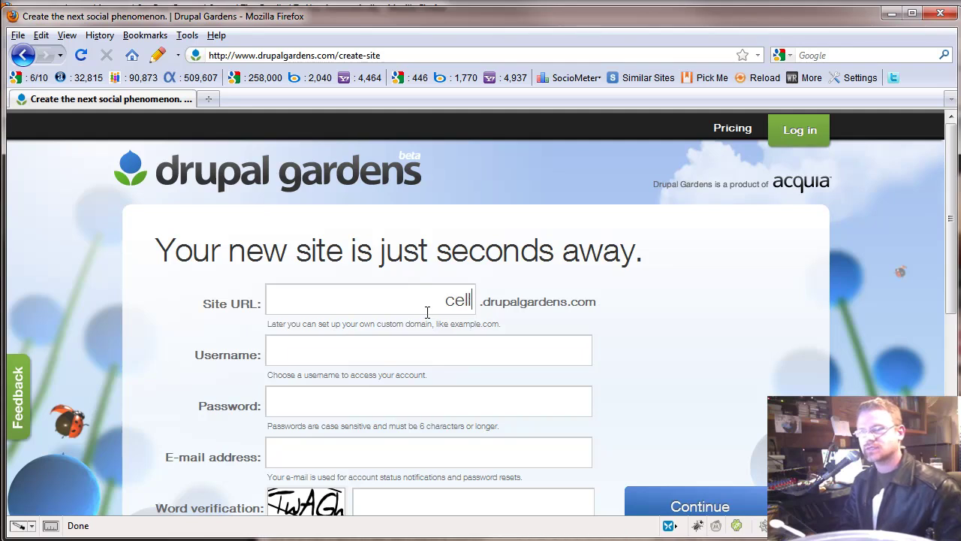
text(phonefor )
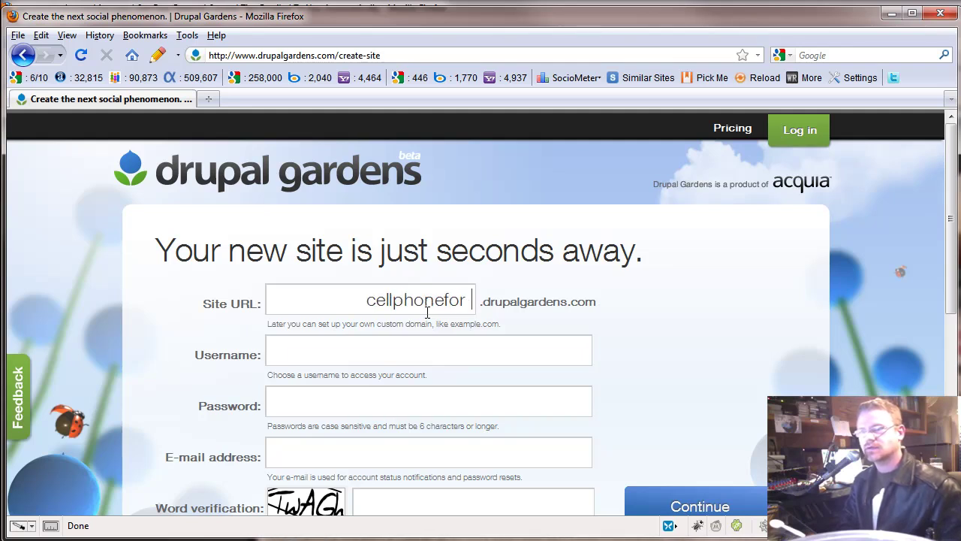
text(kids)
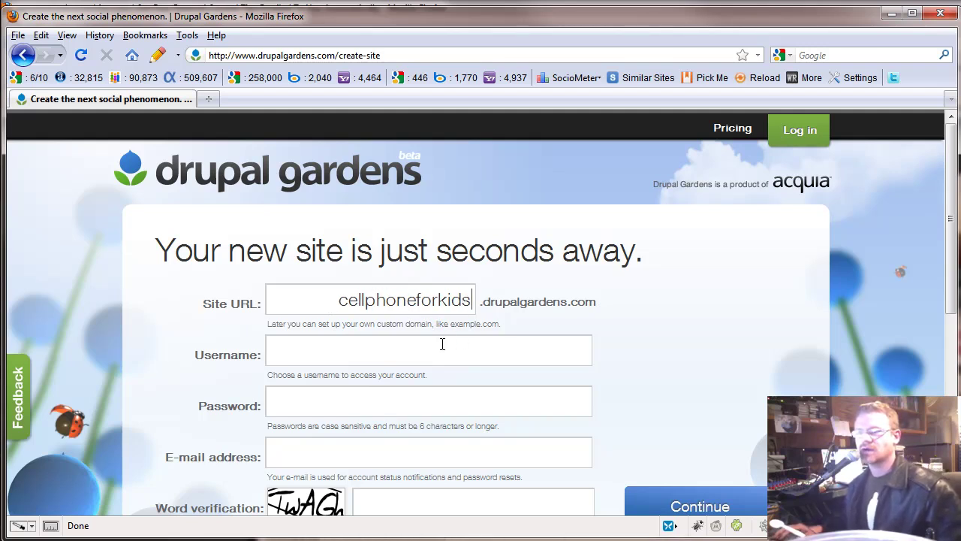
drag(342, 303, 482, 297)
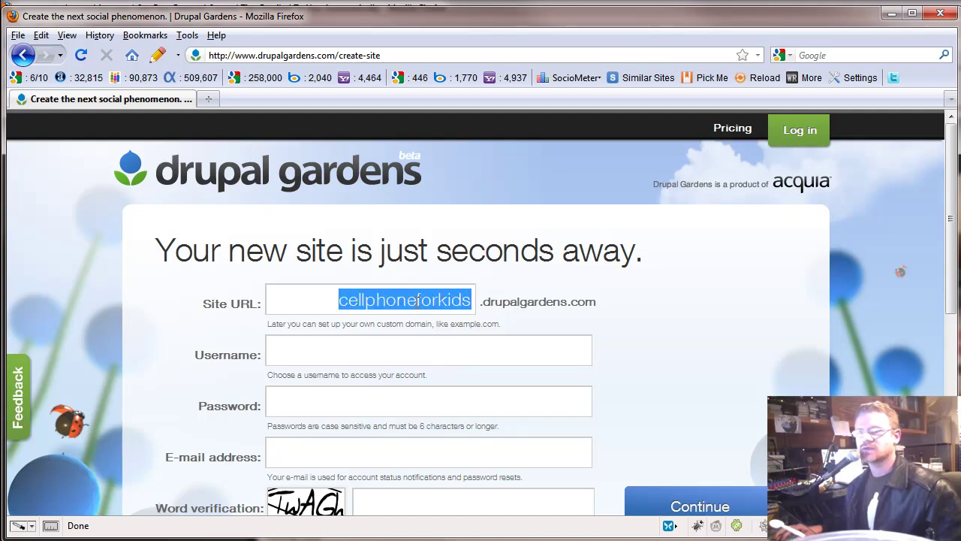
click(418, 300)
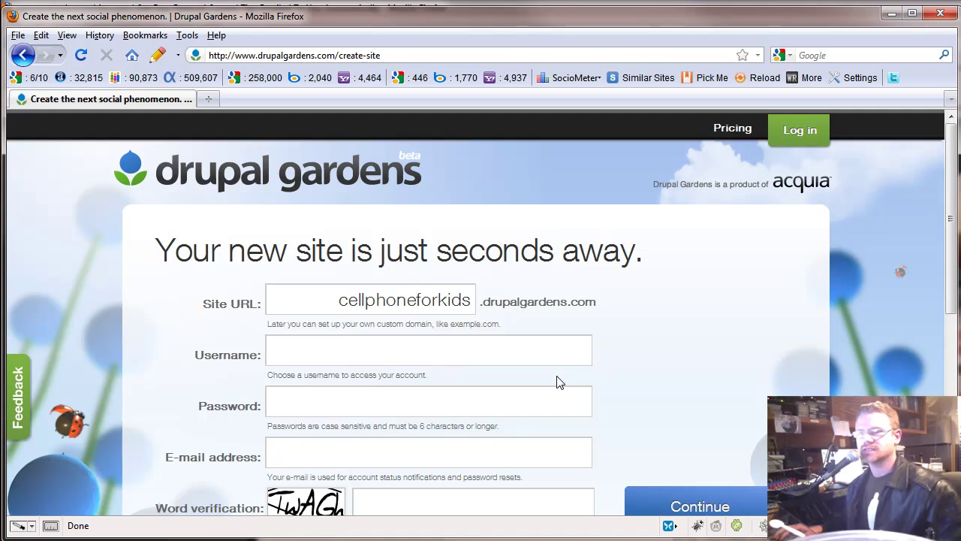
text(s)
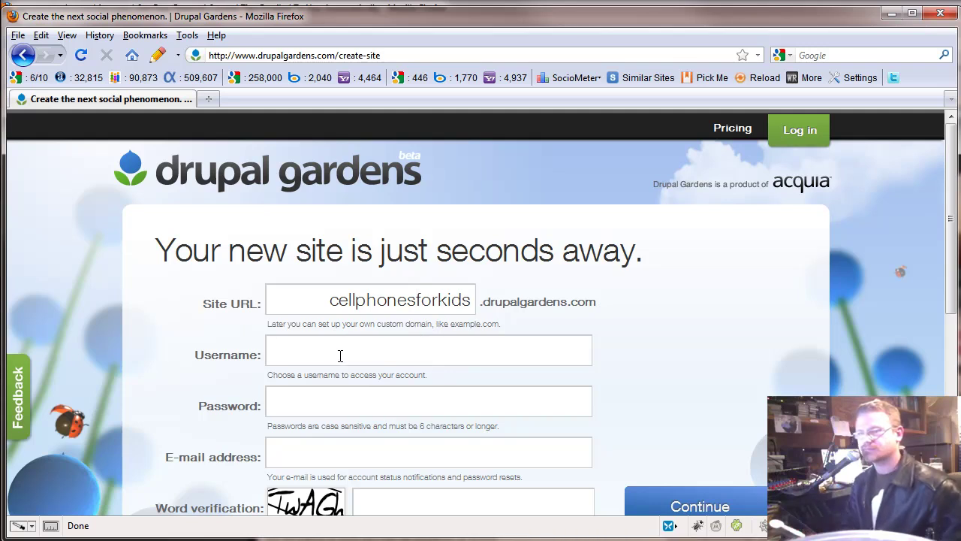
Enter the account username and password on the signup form.
click(325, 398)
text(••••••••)
Enter the contact e-mail address, then correct the part before the @ sign.
click(314, 453)
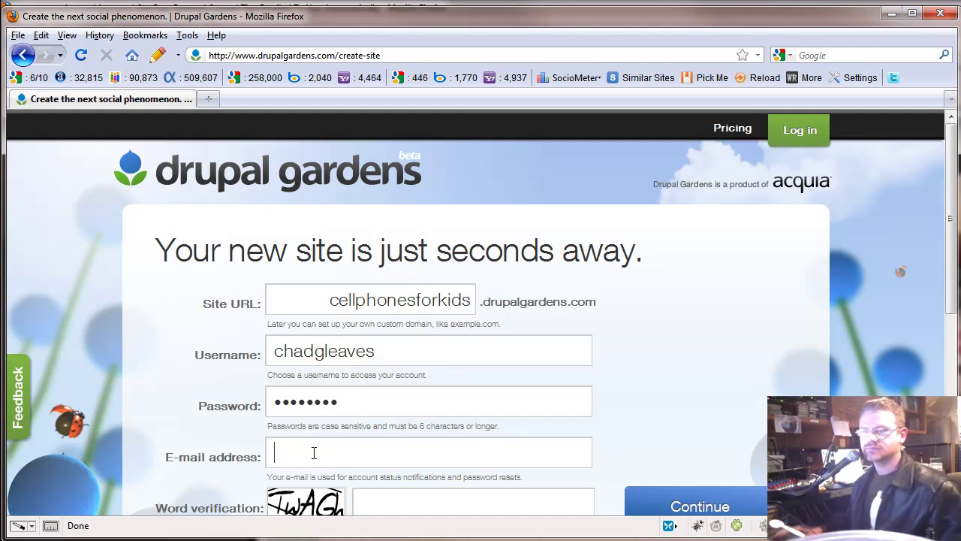
scroll(314, 452, down, 2)
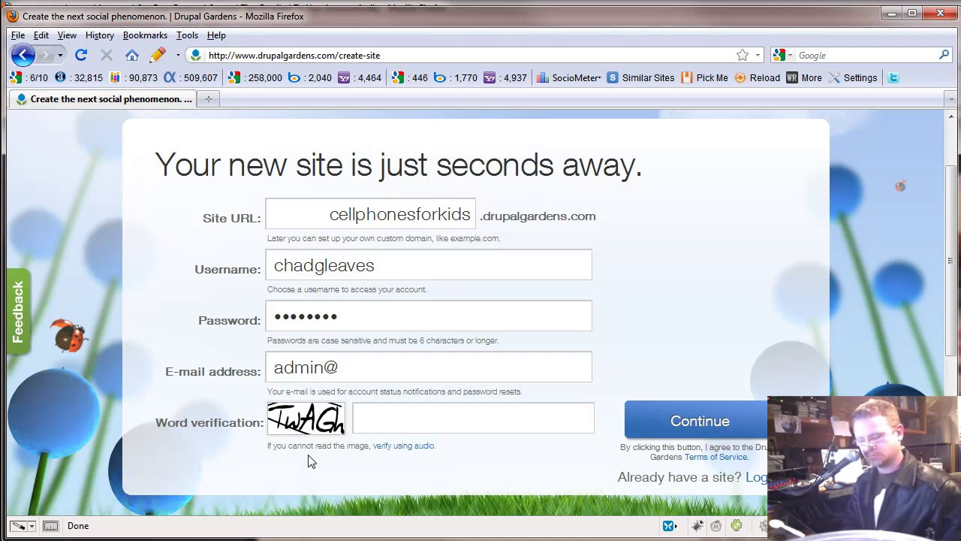
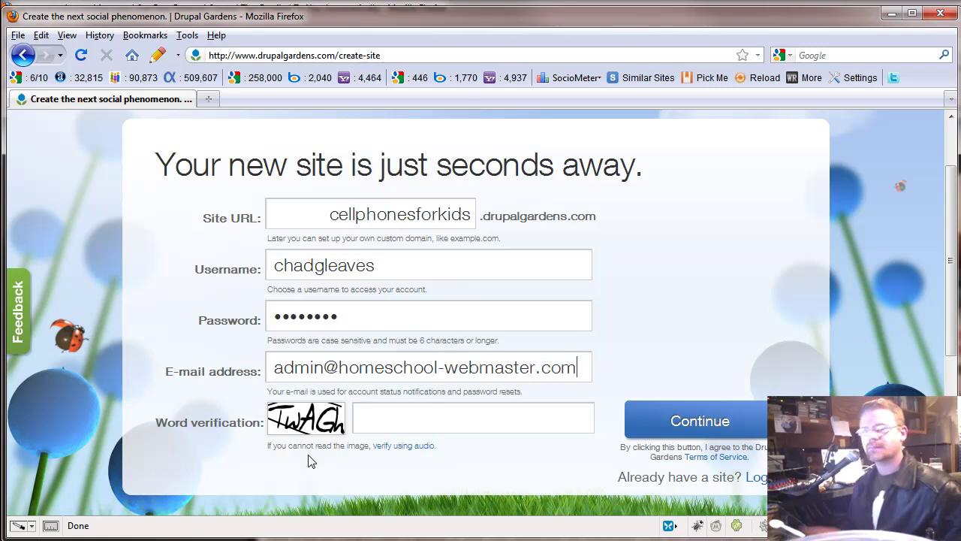
drag(323, 367, 274, 367)
key(BackSpace)
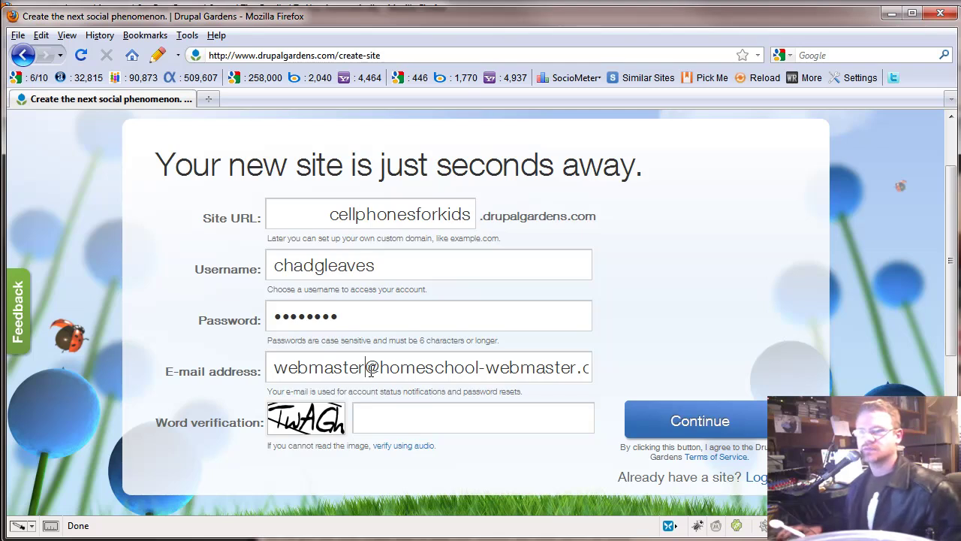
Fill in the word verification answer, fixing its letter case.
key(Tab)
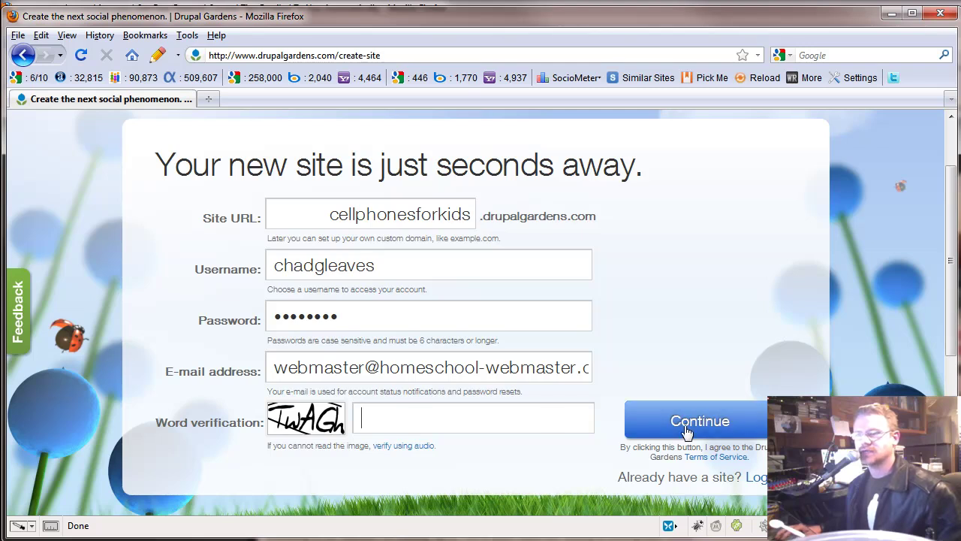
text(TwAgh)
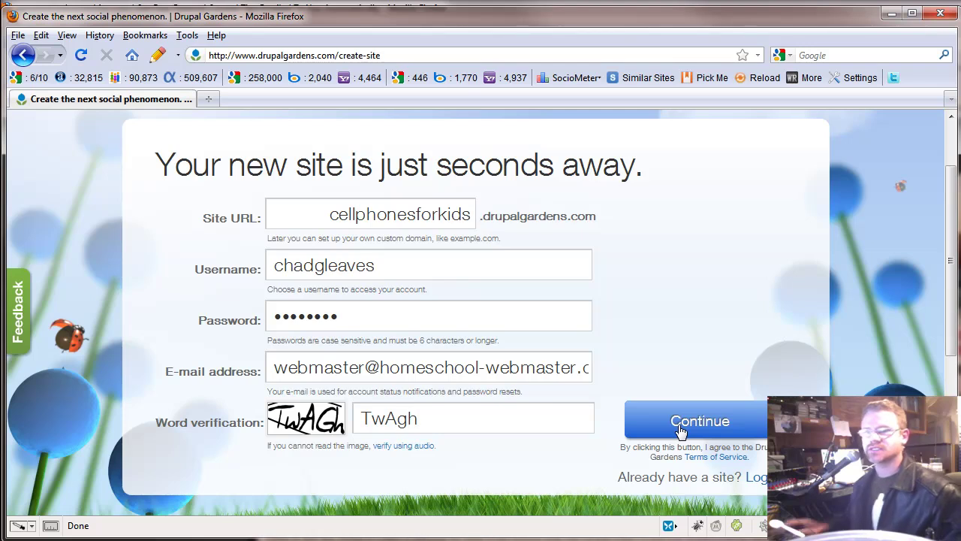
key(BackSpace)
key(BackSpace)
text(Gh)
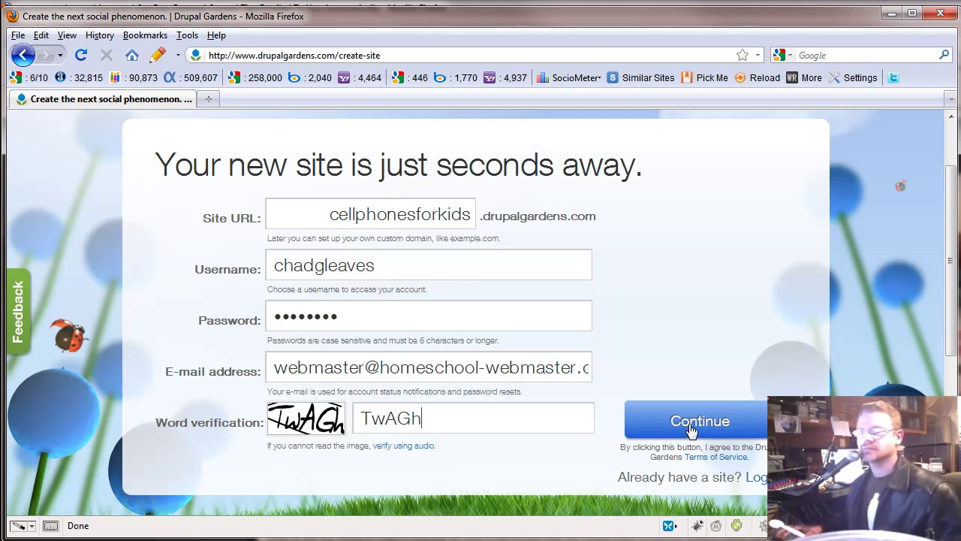
Submit the signup form and choose the Product site template.
key(Return)
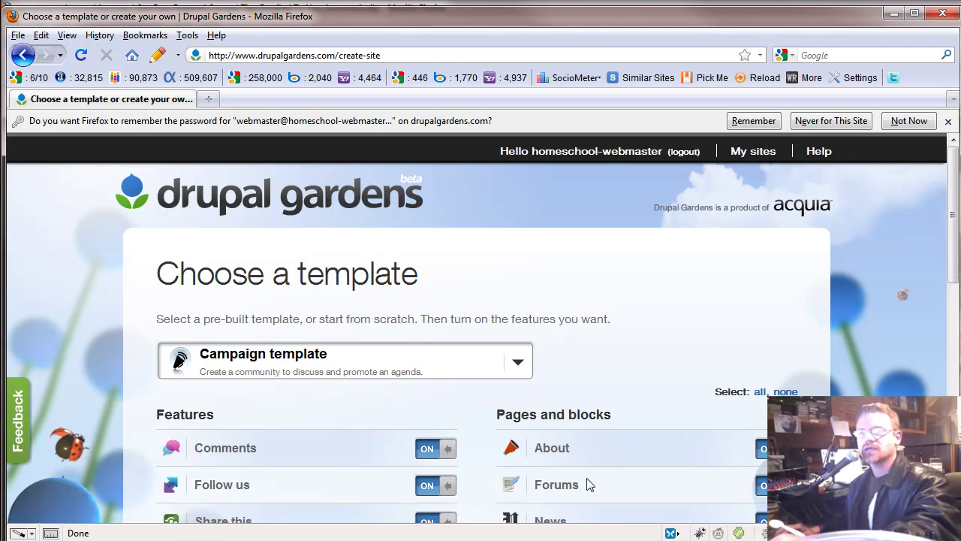
mouse_move(587, 486)
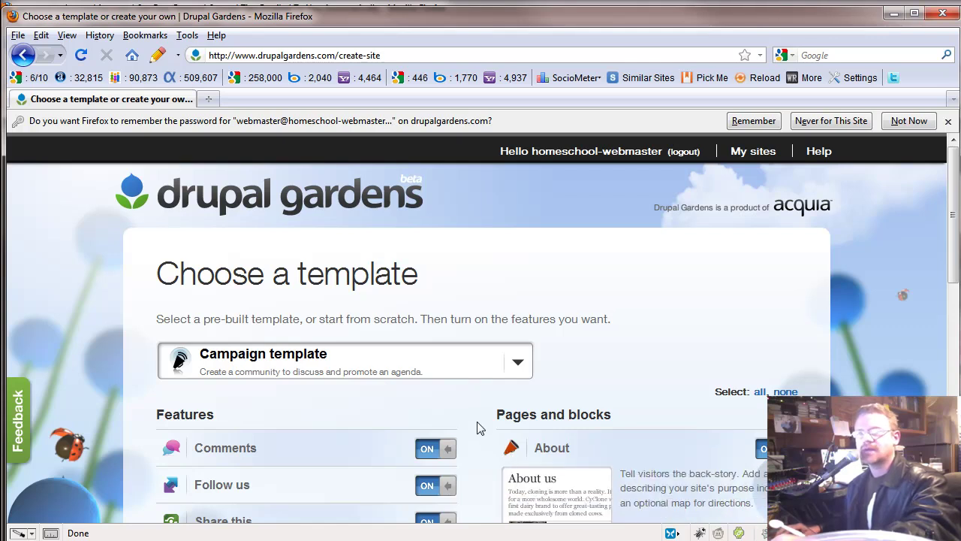
scroll(477, 428, down, 2)
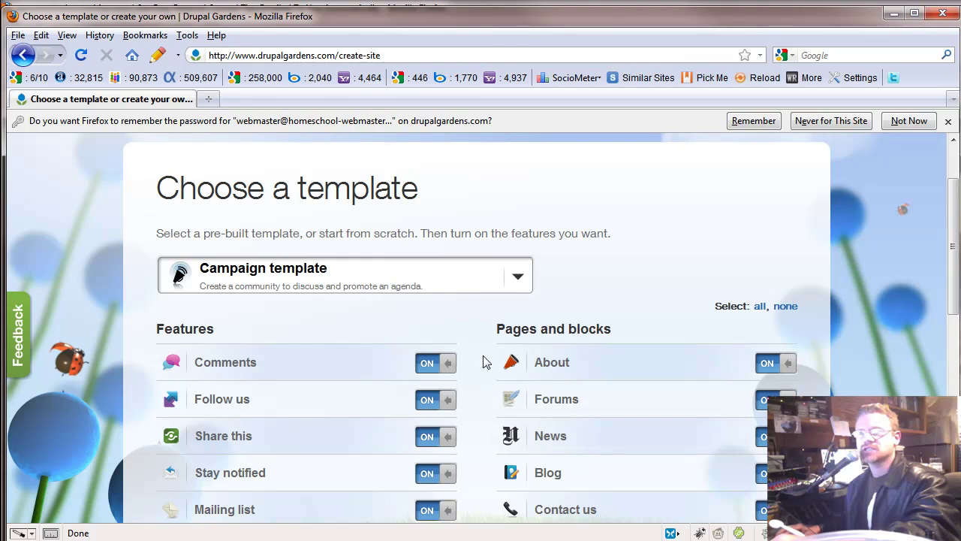
click(519, 278)
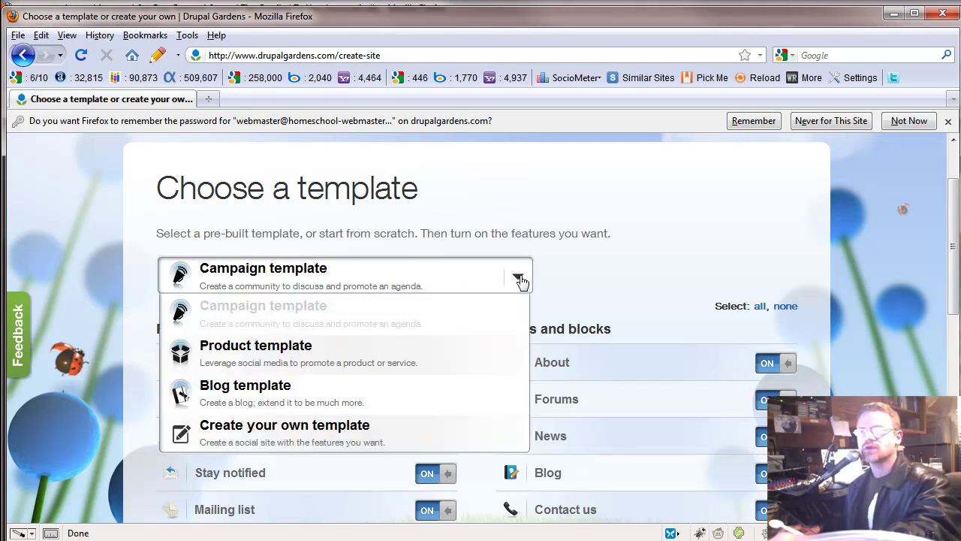
click(519, 279)
click(524, 280)
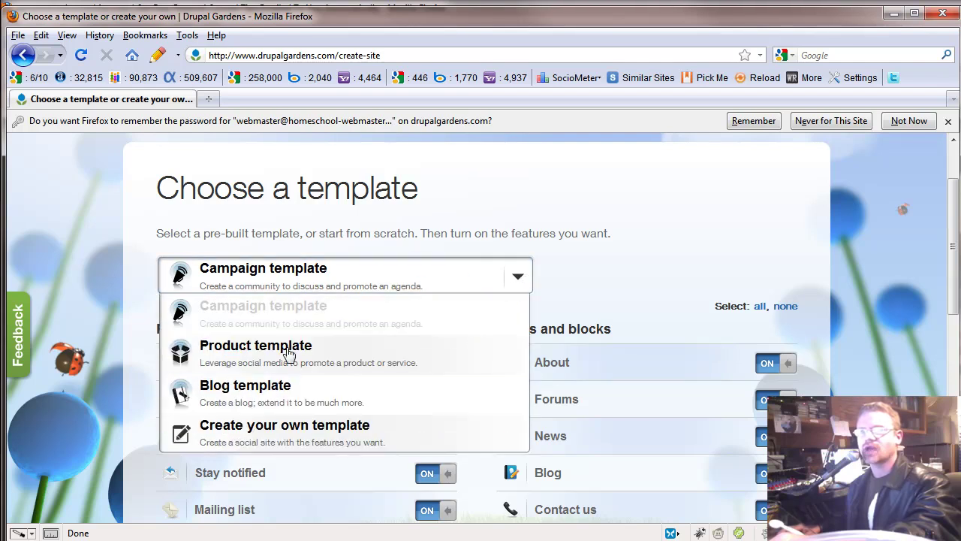
click(287, 353)
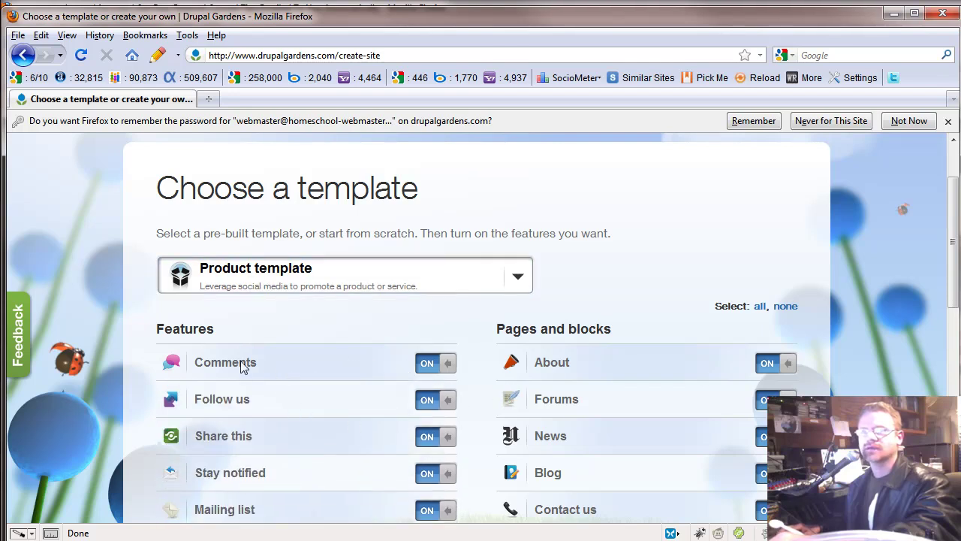
Leave every feature and page block ON and create the site.
mouse_move(240, 366)
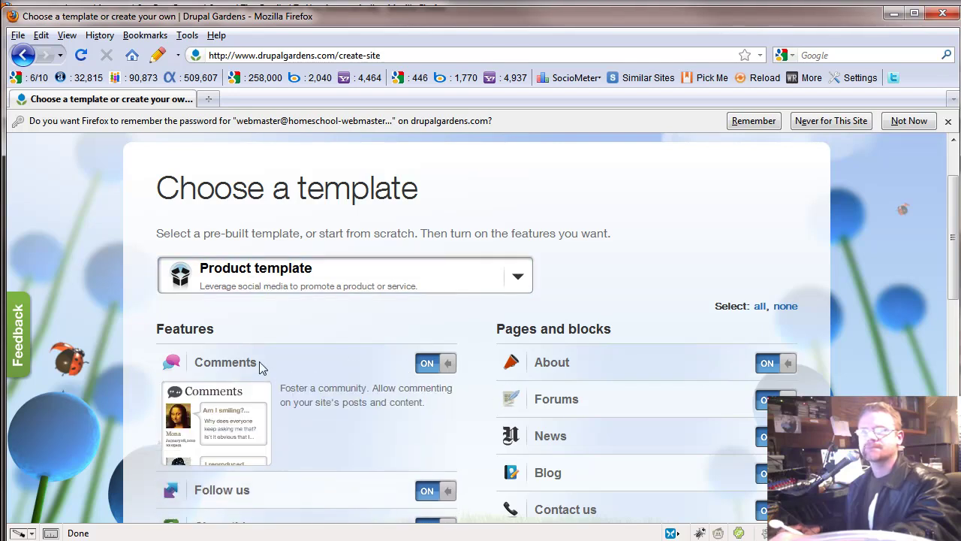
scroll(337, 419, down, 10)
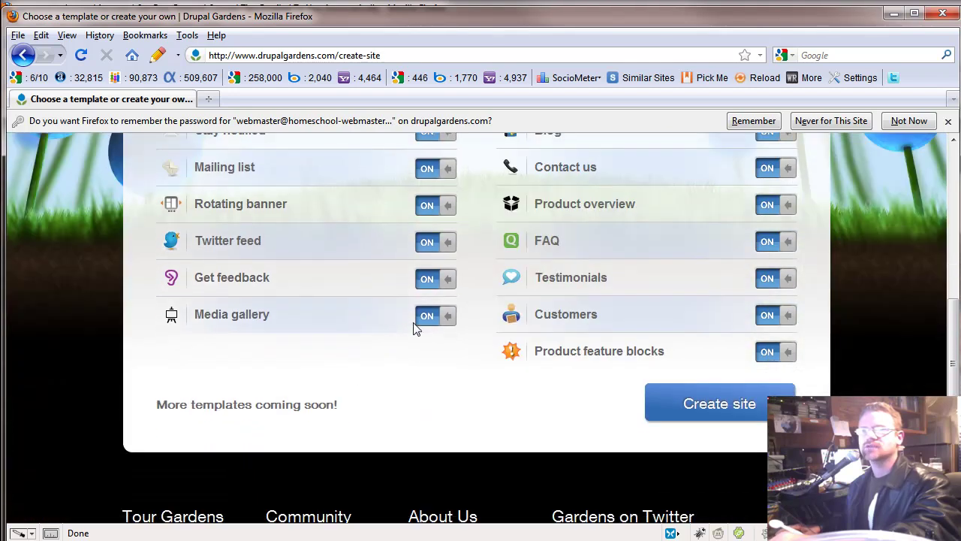
scroll(419, 380, up, 4)
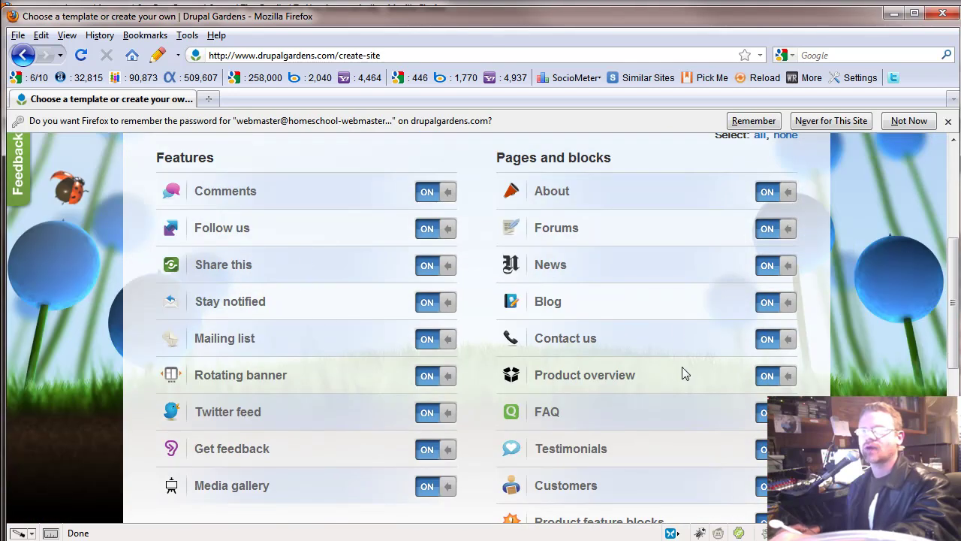
scroll(683, 373, down, 3)
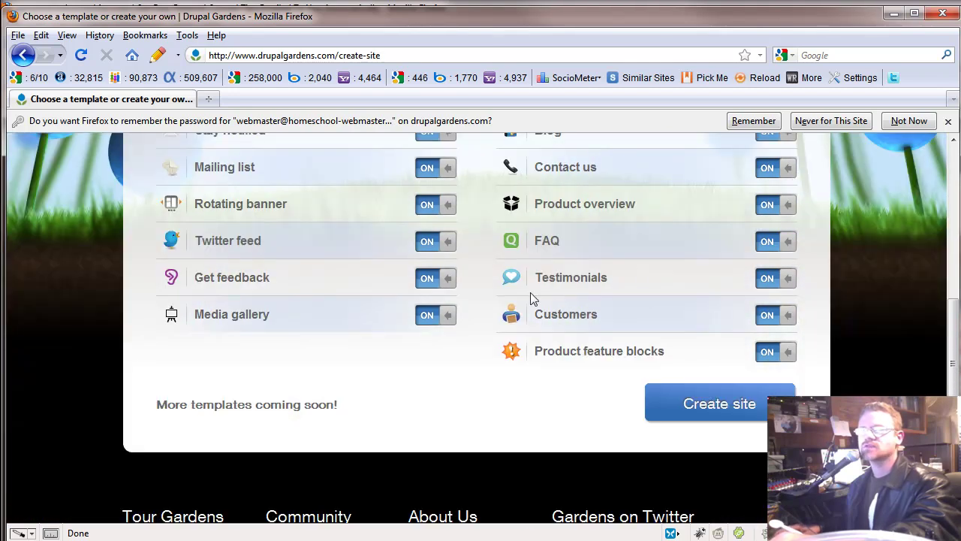
click(719, 406)
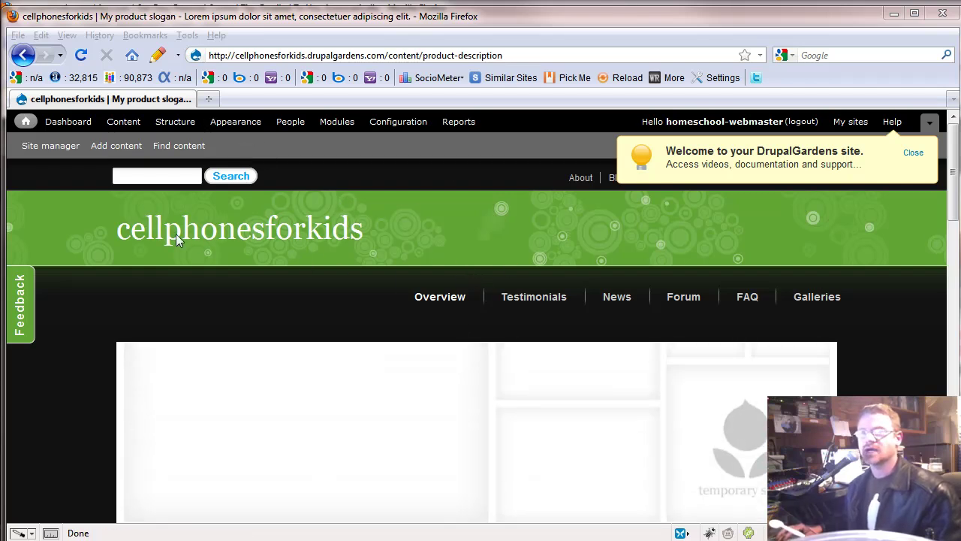
Launch ThemeBuilder from Appearance to list Gardens themes like Impact, Kenwood and Sonoma.
click(234, 122)
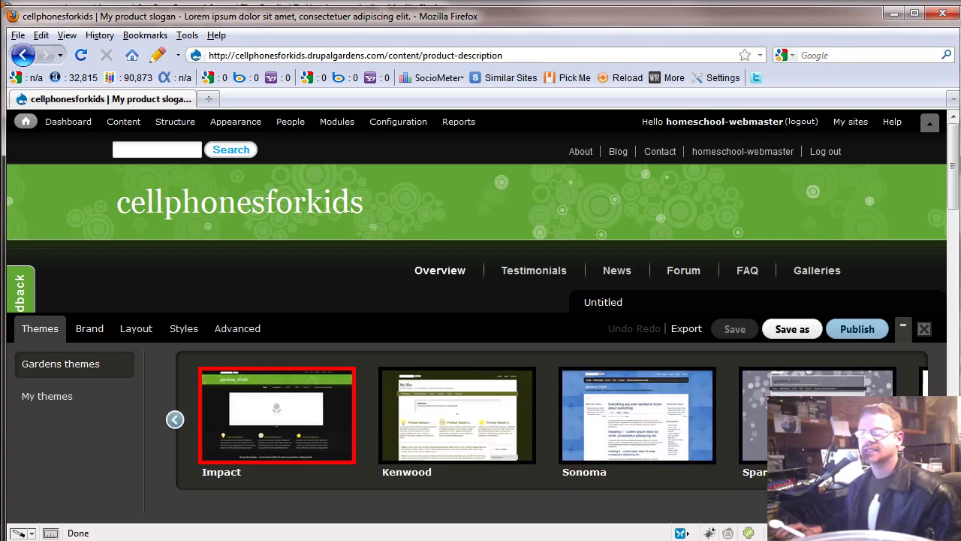
Apply Carbon as the draft theme, then show the Brand colour palettes.
click(174, 419)
click(174, 419)
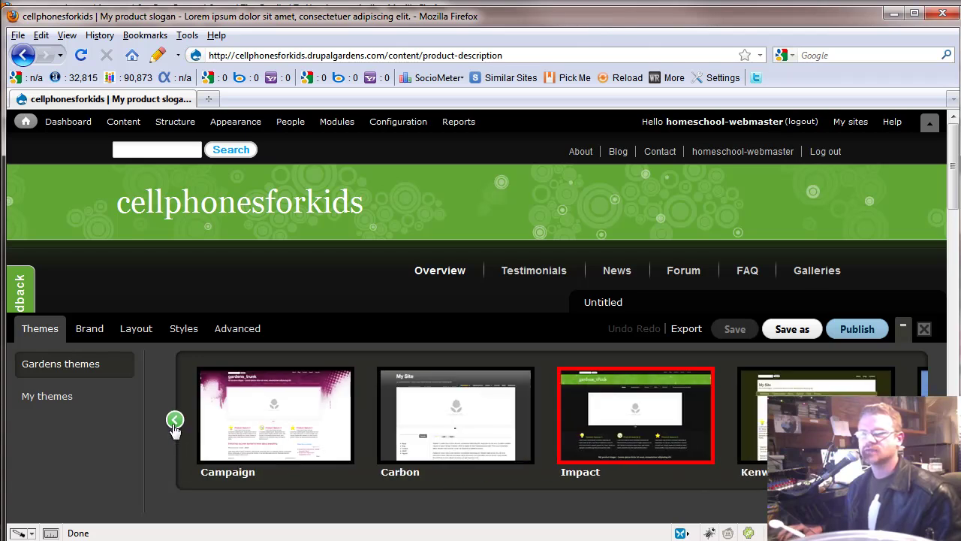
click(626, 417)
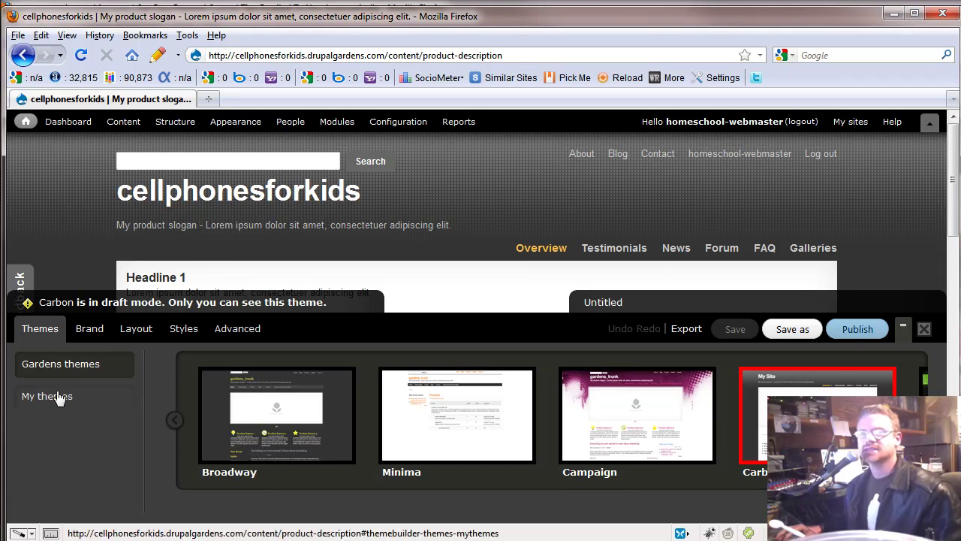
click(90, 331)
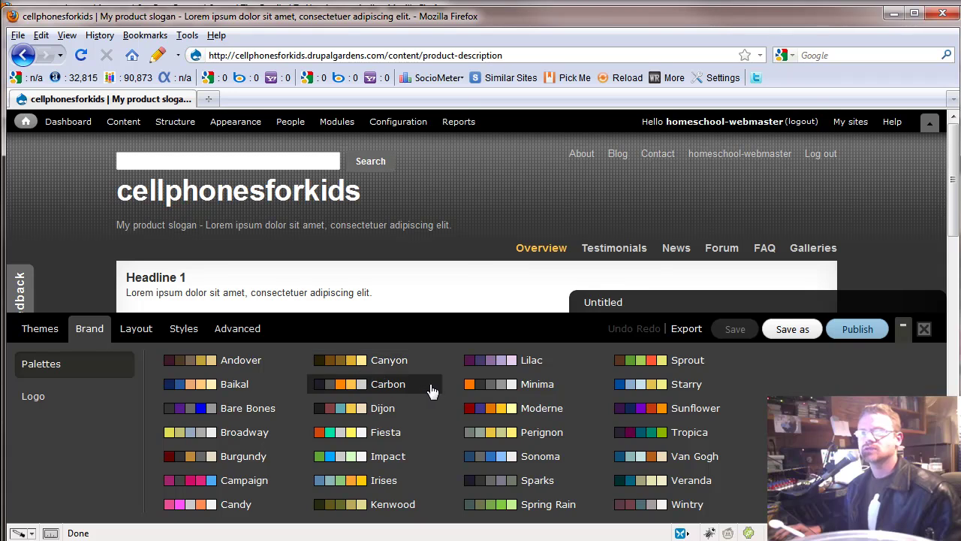
Try the Lilac palette, settle on Sonoma, then show the layout choices.
click(473, 371)
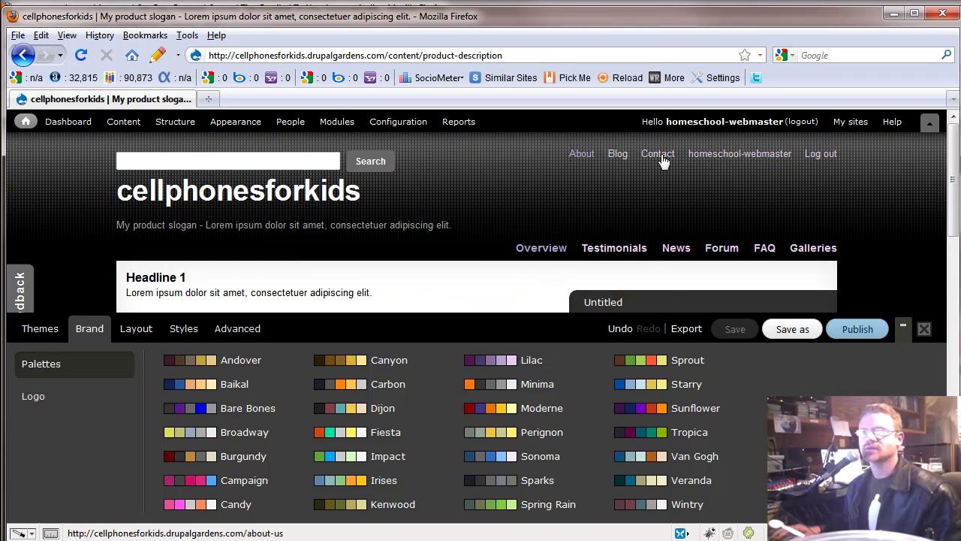
click(491, 457)
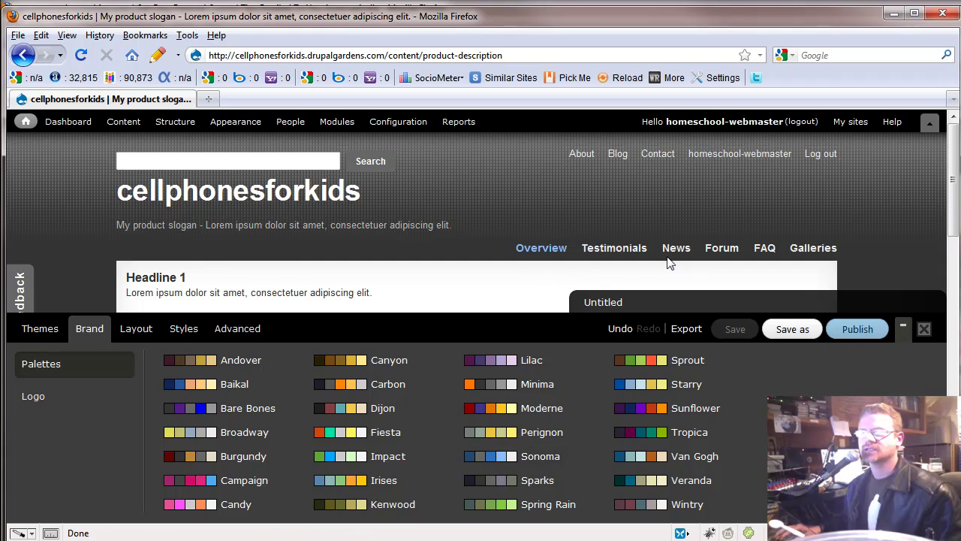
scroll(450, 281, down, 5)
scroll(453, 278, up, 5)
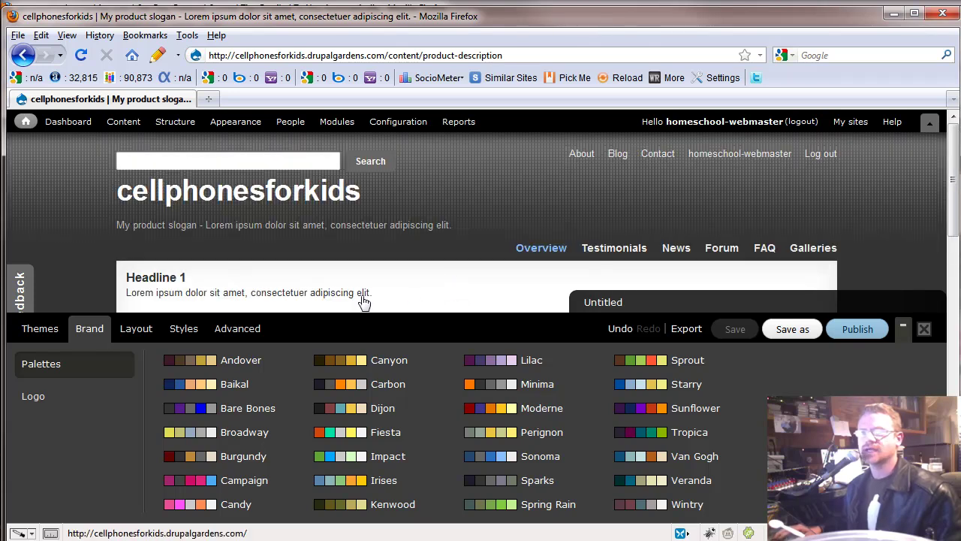
click(134, 328)
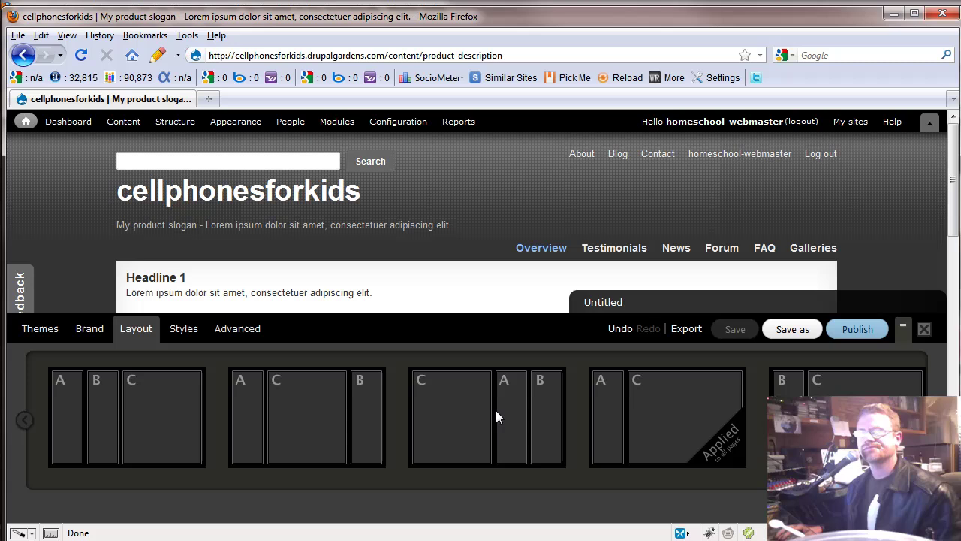
Apply the C|A wide-content, right-sidebar layout to all pages, then go to Styles.
click(928, 419)
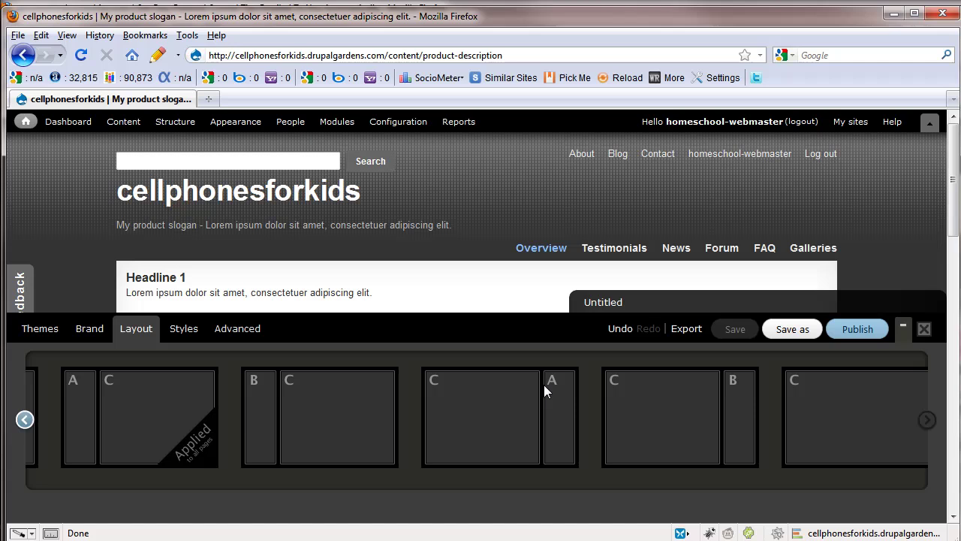
click(528, 414)
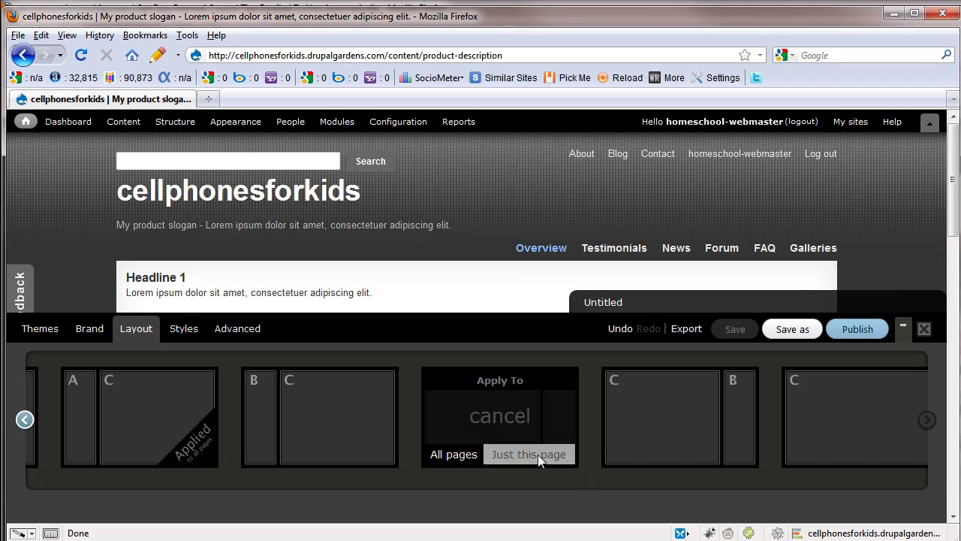
click(453, 454)
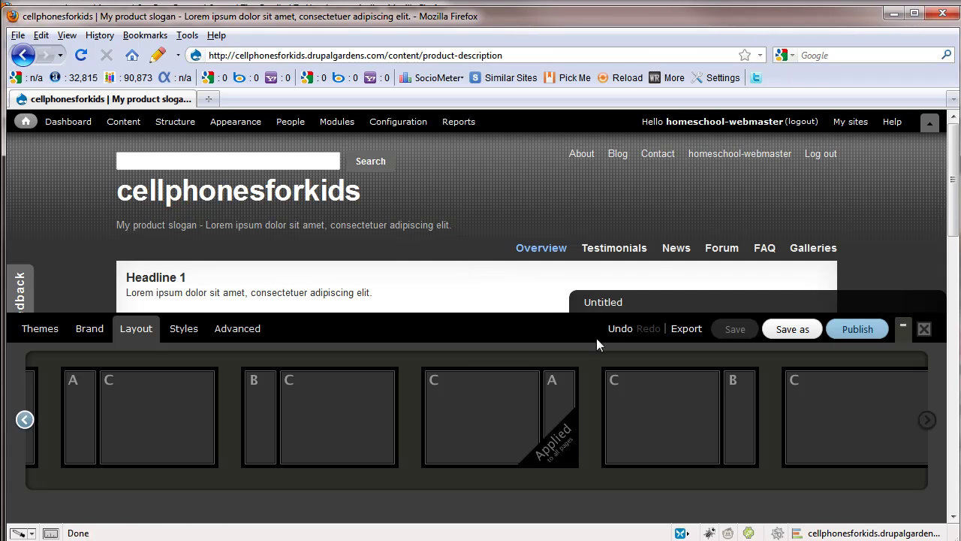
click(186, 331)
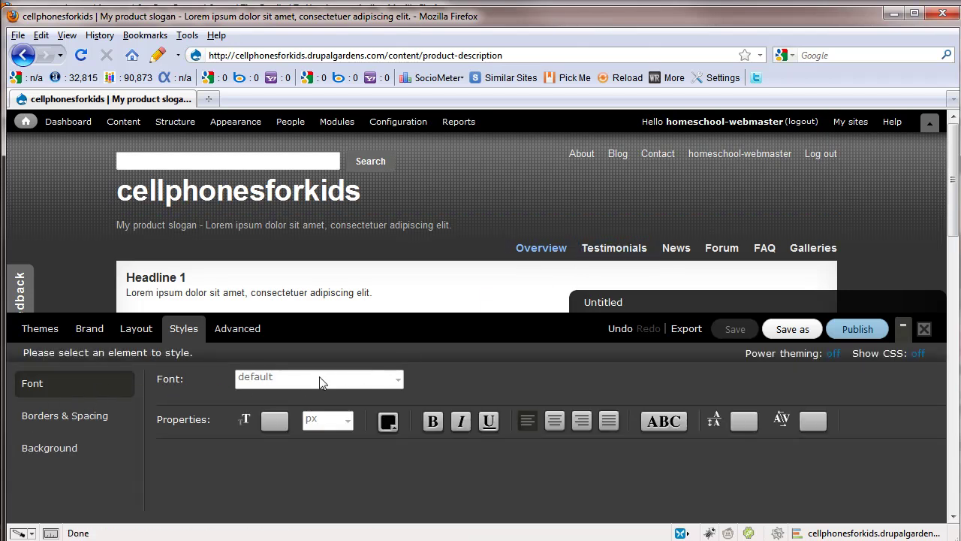
Give the precontent-first feature paragraphs a solid border, returning right border width to 0.
click(72, 421)
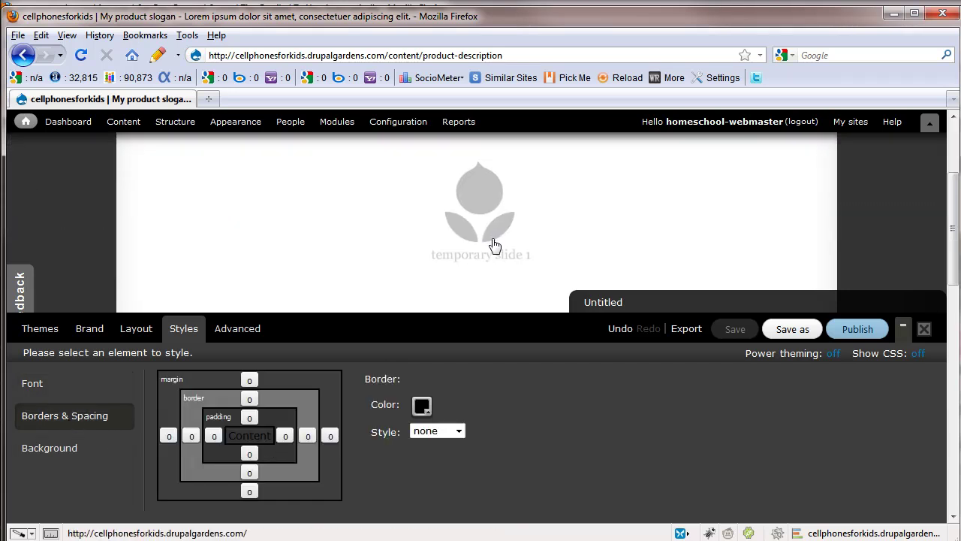
scroll(489, 238, down, 8)
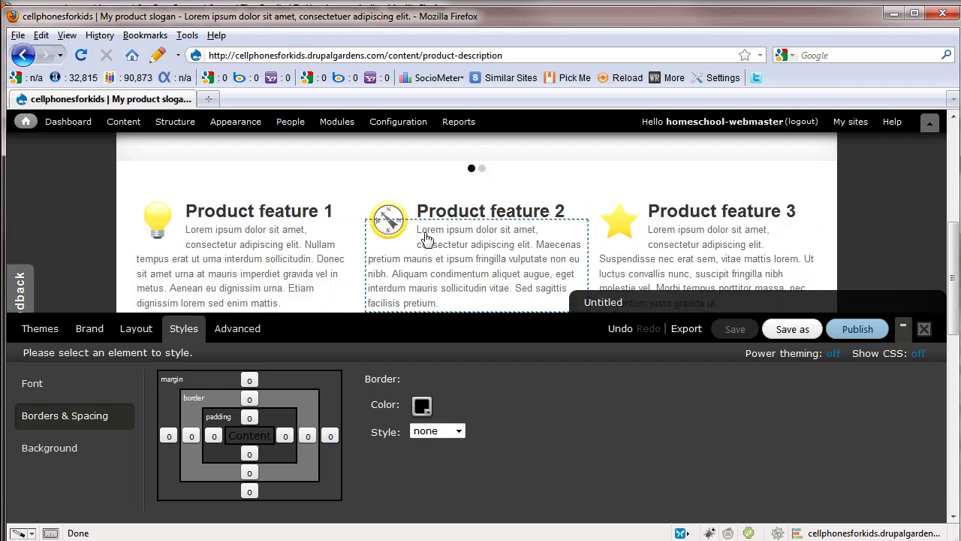
click(215, 437)
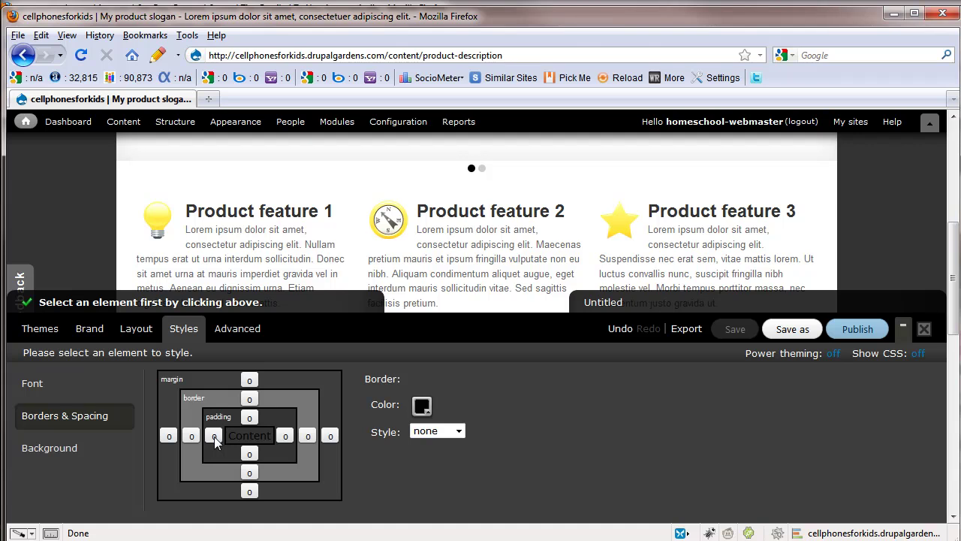
click(294, 227)
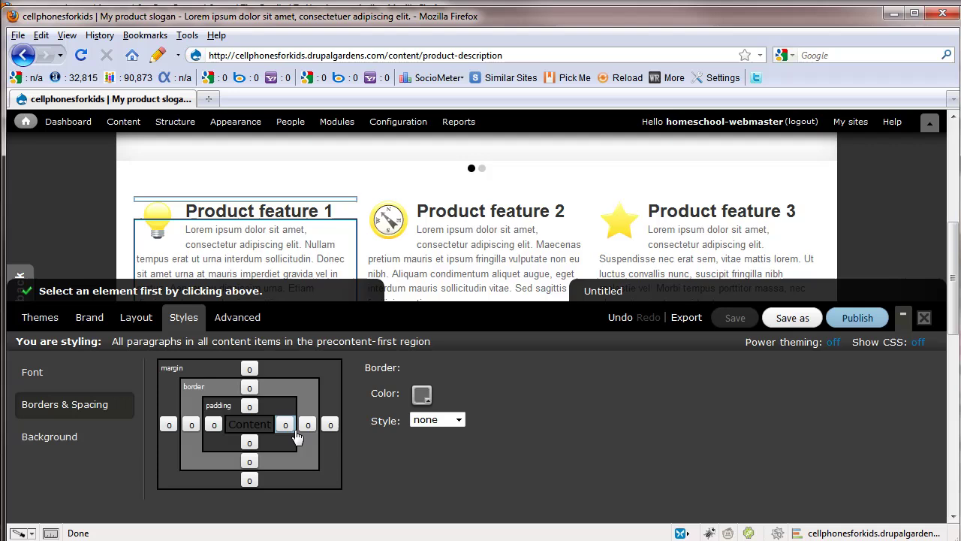
click(308, 425)
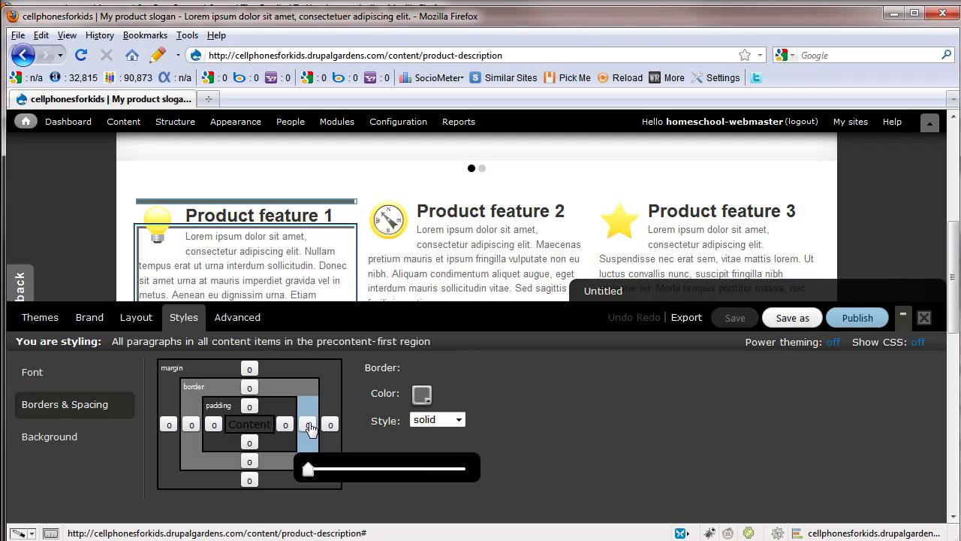
click(310, 426)
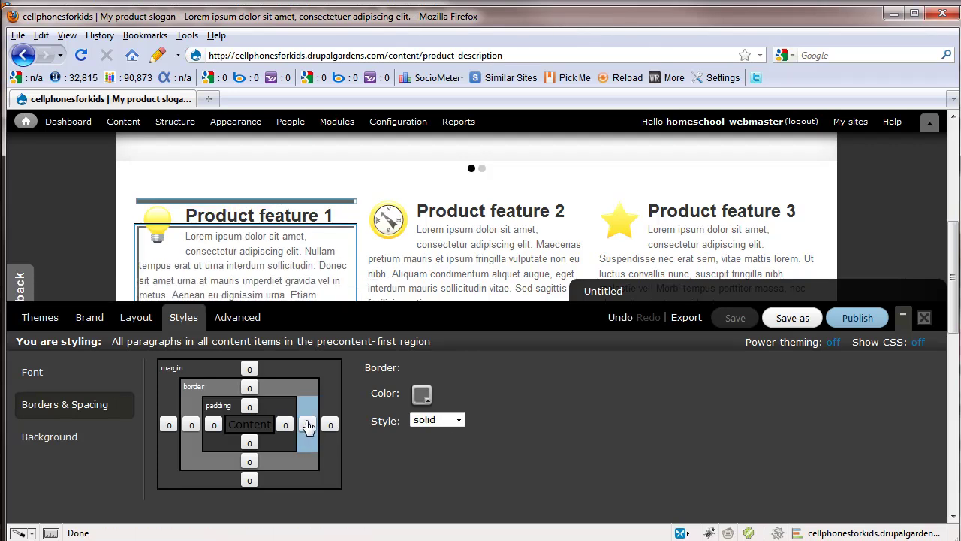
click(307, 429)
text(1)
drag(307, 469, 446, 482)
drag(373, 482, 307, 469)
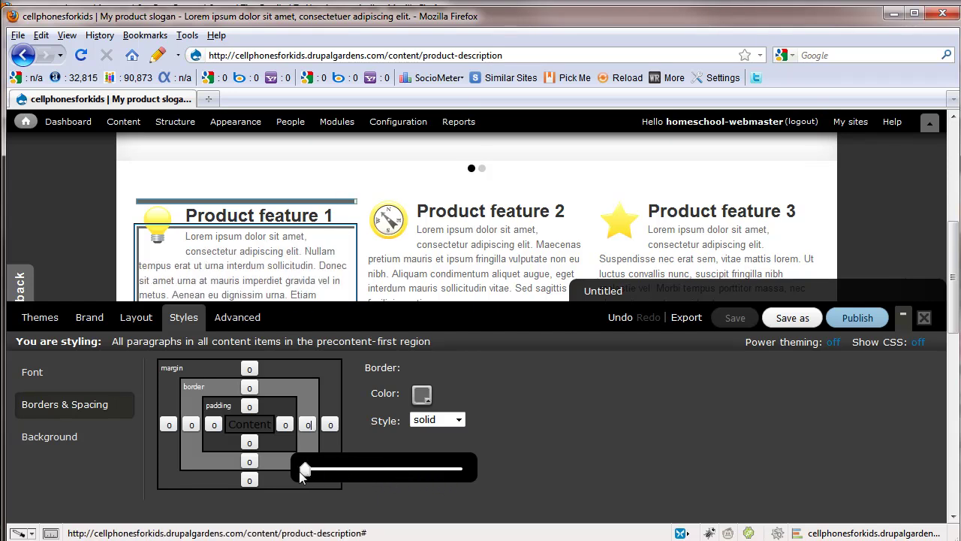
click(67, 440)
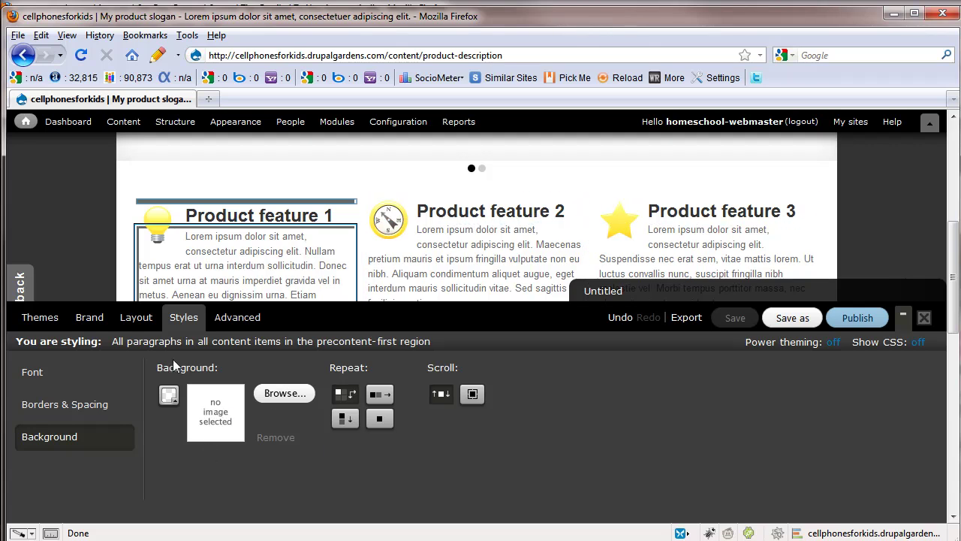
Show the Advanced tab's empty CSS editor with the palette hex-code cheat sheet.
click(239, 319)
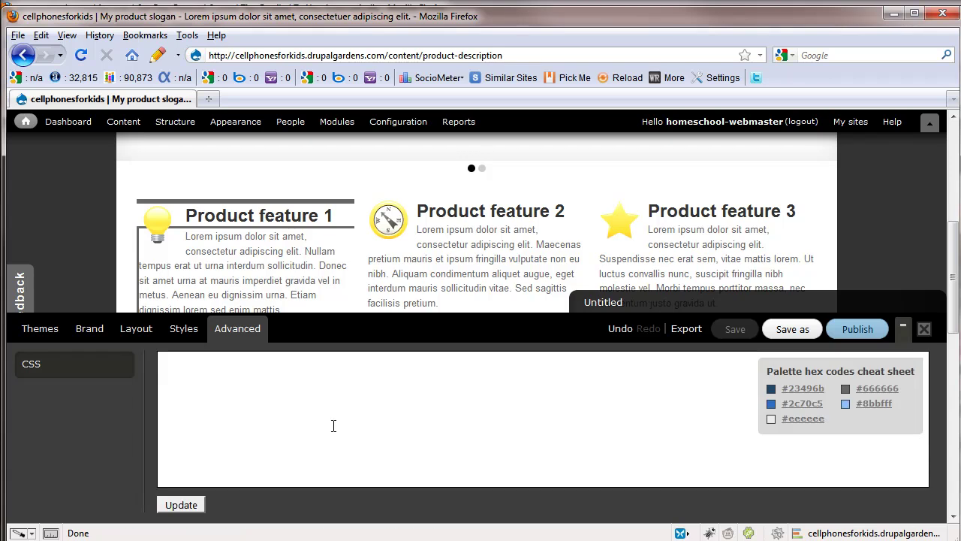
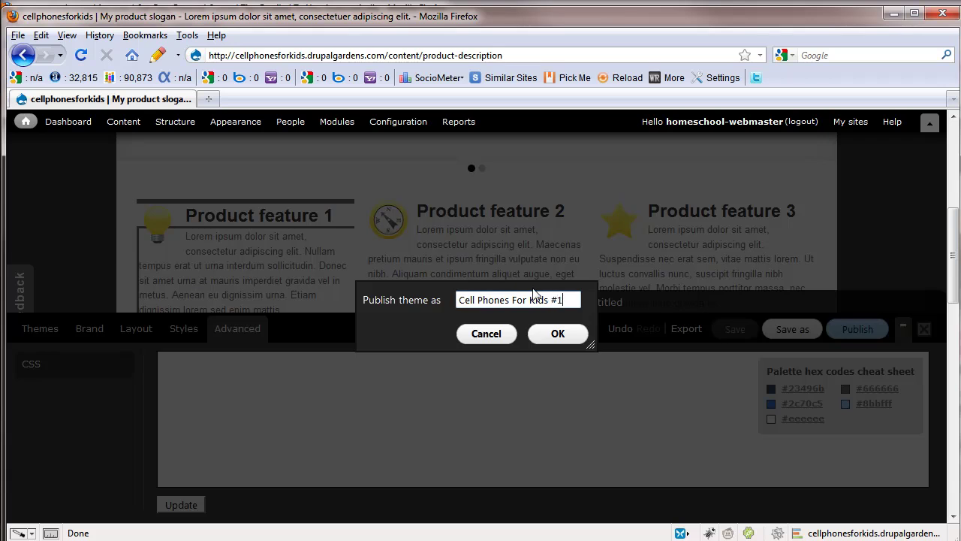
Confirm publishing the theme as 'Cell Phones For Kids 1' and check the 'is now live' notice.
click(556, 332)
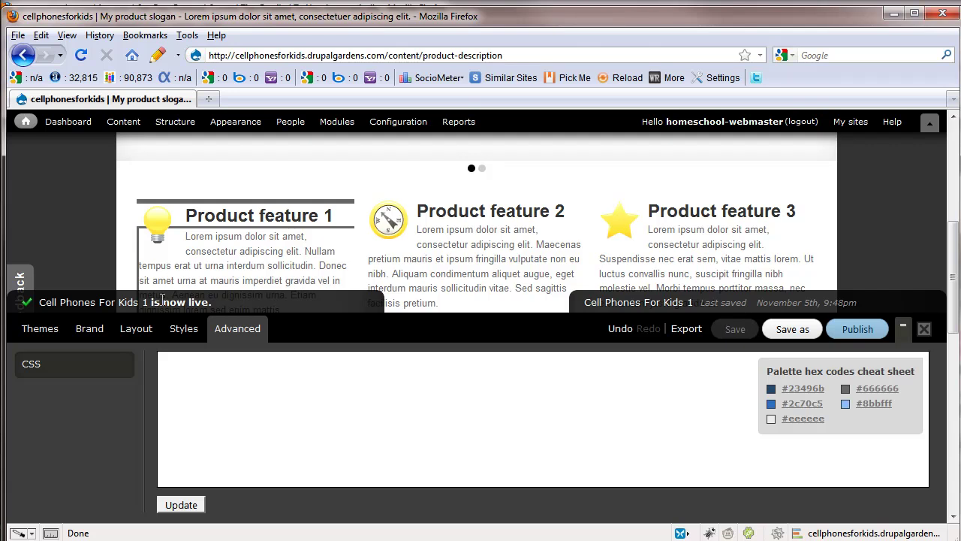
scroll(377, 294, up, 5)
scroll(422, 279, down, 5)
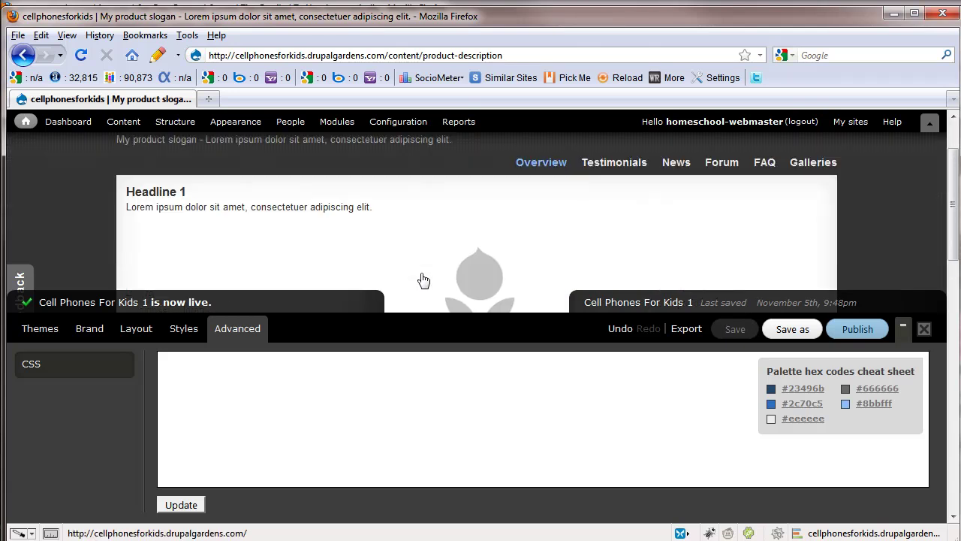
scroll(422, 276, down, 2)
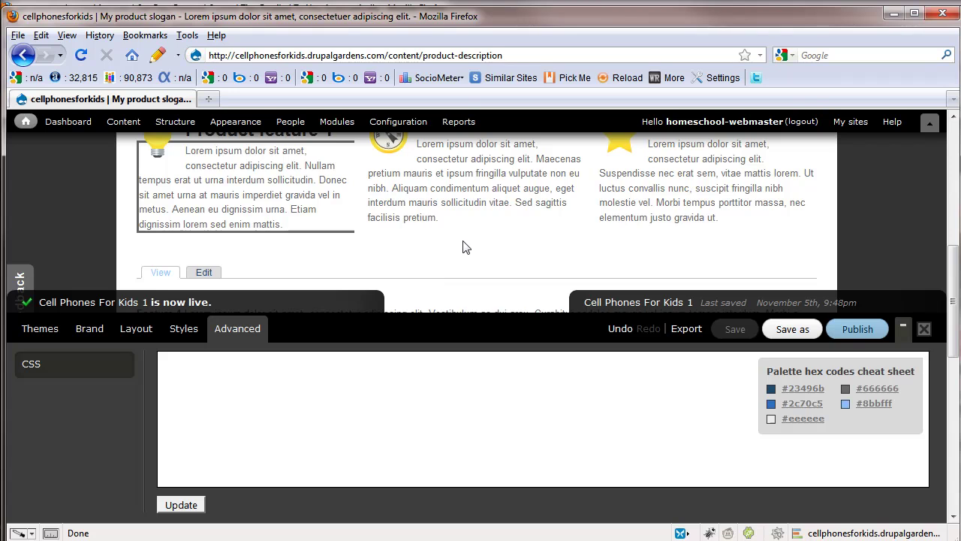
scroll(432, 248, up, 3)
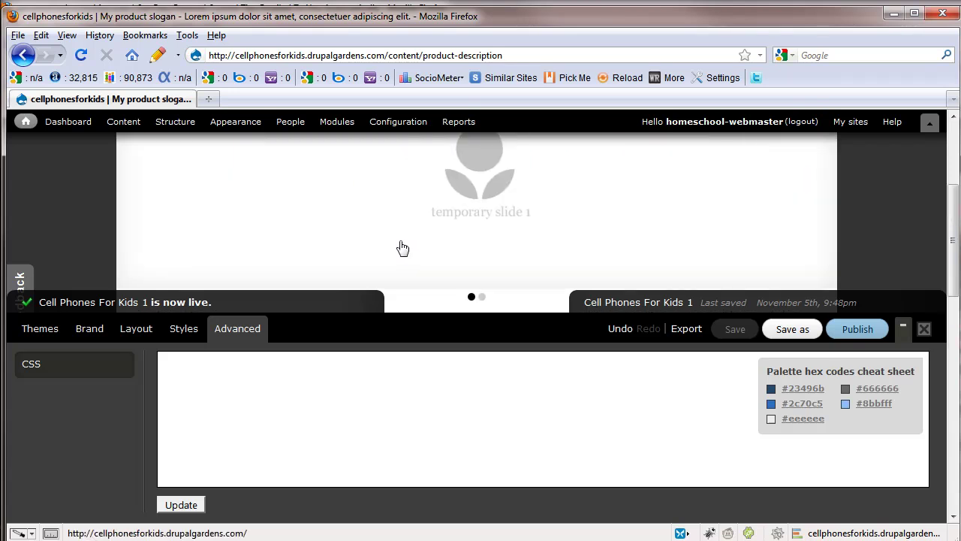
Close the ThemeBuilder panel and scroll the product description page under the live theme.
click(925, 331)
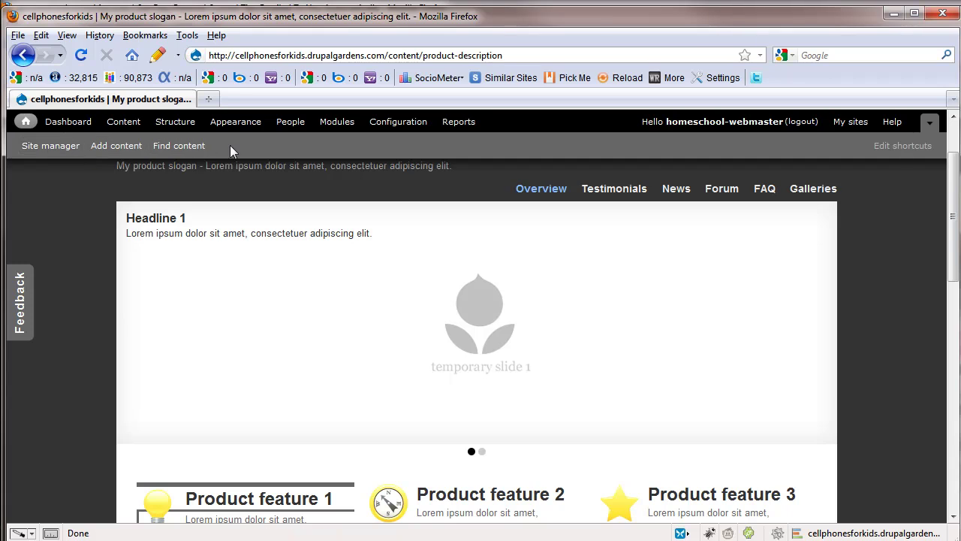
scroll(253, 346, down, 6)
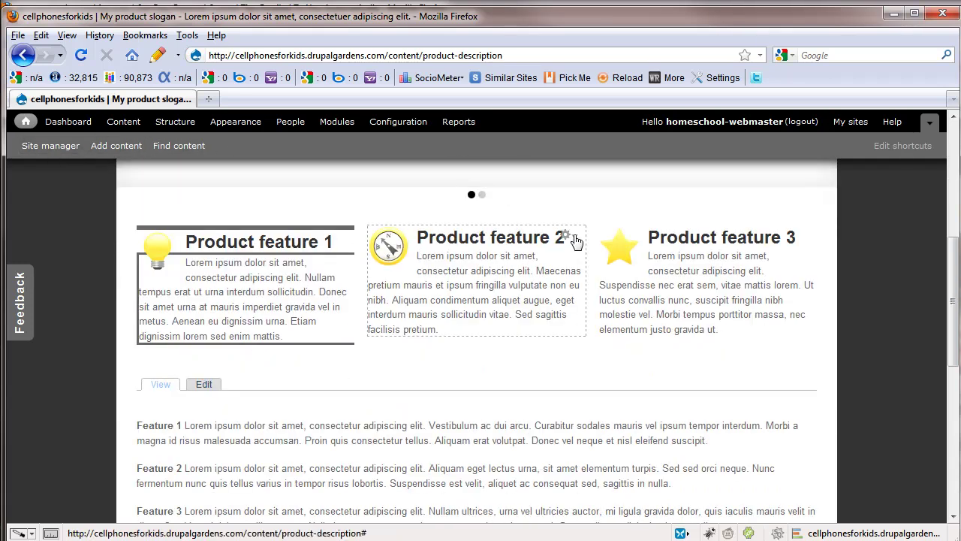
scroll(463, 369, up, 6)
scroll(497, 361, down, 4)
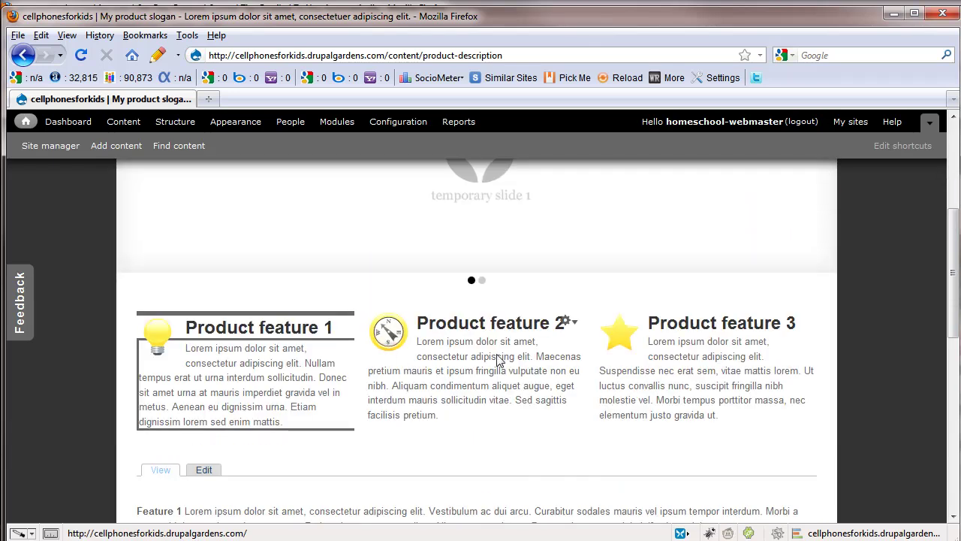
Open the Product feature 2 block's configuration options and review the rest of the page.
click(568, 321)
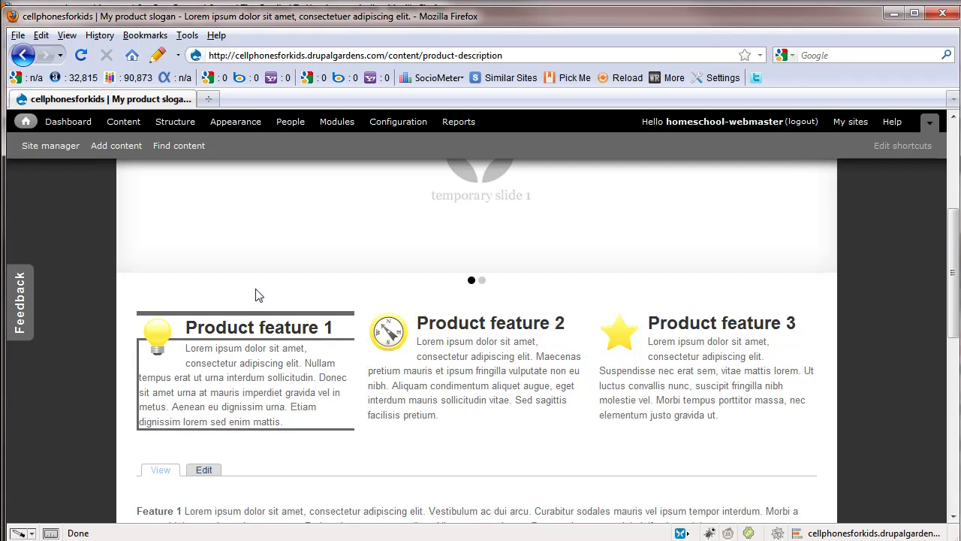
scroll(333, 330, down, 6)
scroll(325, 409, up, 5)
scroll(325, 409, down, 8)
scroll(327, 406, up, 8)
scroll(328, 409, down, 8)
scroll(327, 410, down, 4)
scroll(326, 410, up, 3)
scroll(331, 393, up, 9)
scroll(330, 393, up, 6)
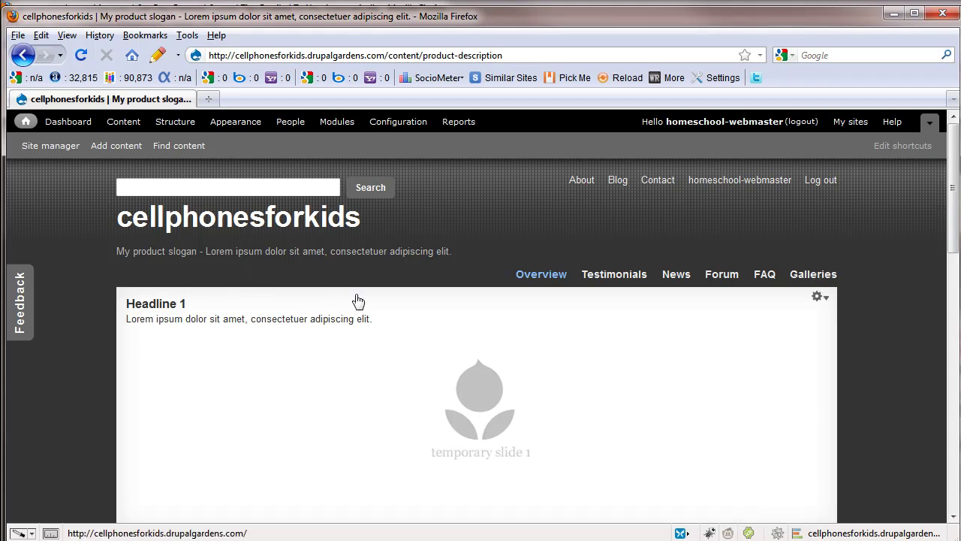
scroll(429, 370, down, 4)
scroll(426, 367, up, 4)
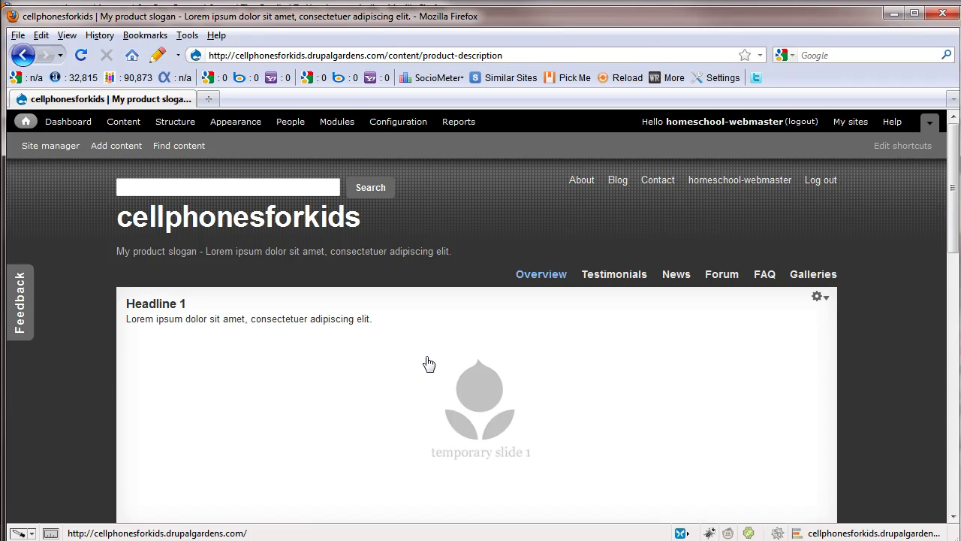